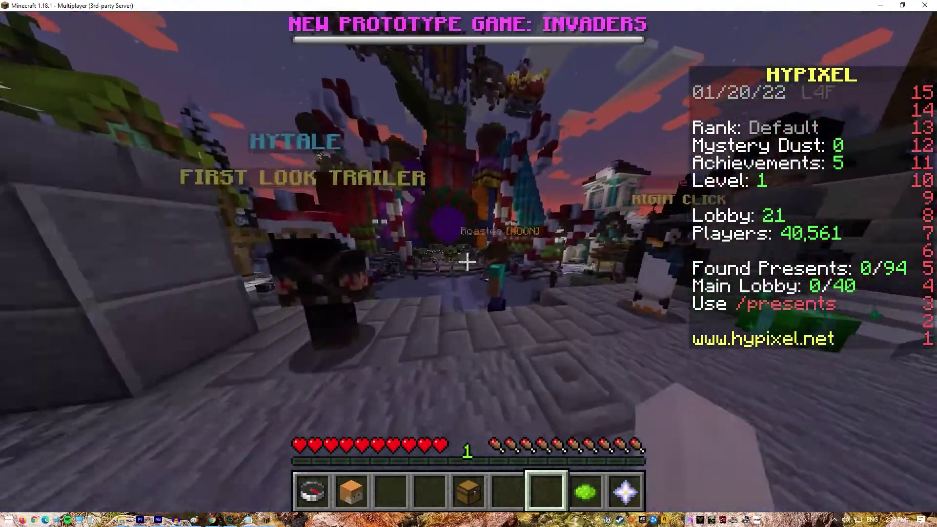
# Step: Walk across the Hypixel plaza past the Bed Wars NPC to the SkyBlock NPC
pyautogui.press('w')
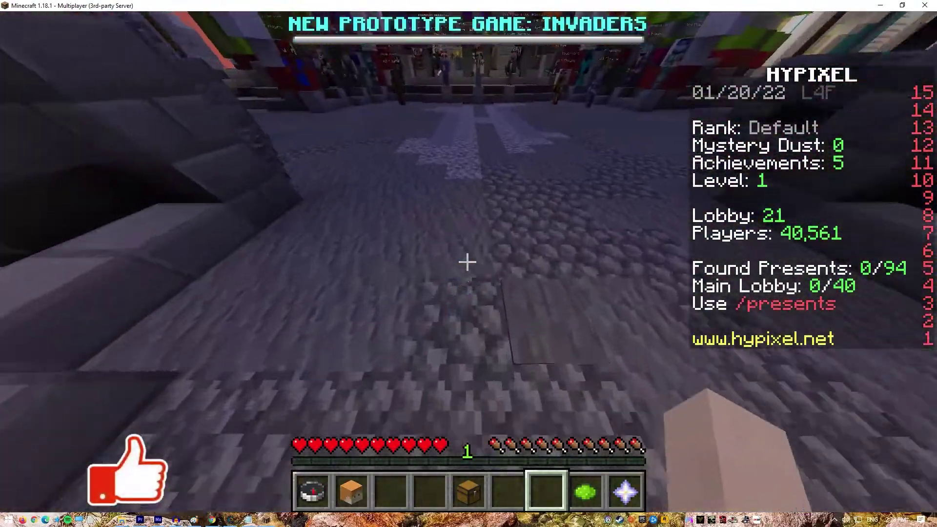
pyautogui.press('w')
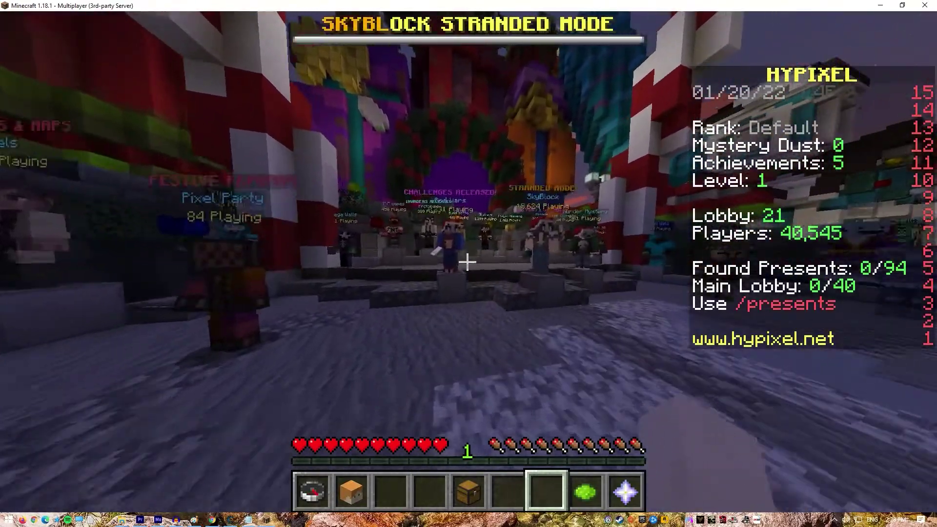
pyautogui.press('w')
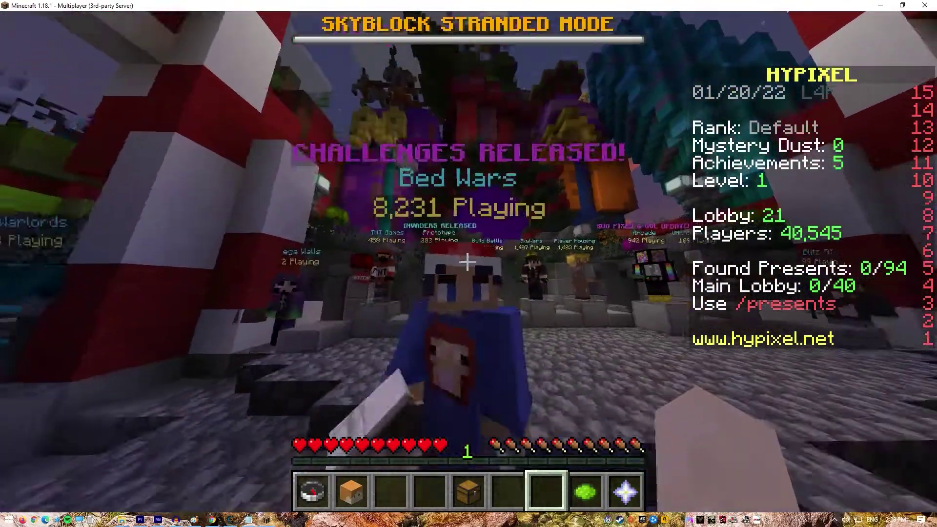
pyautogui.press('s')
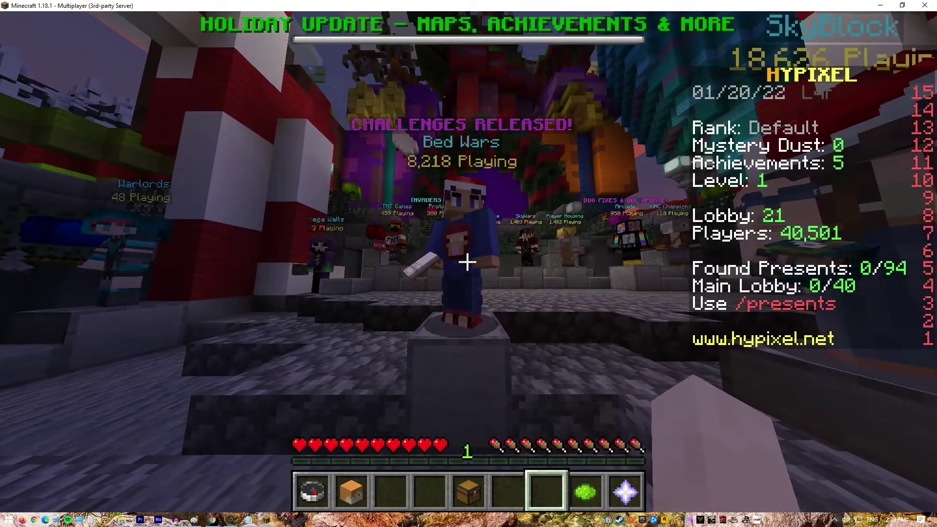
pyautogui.press('d')
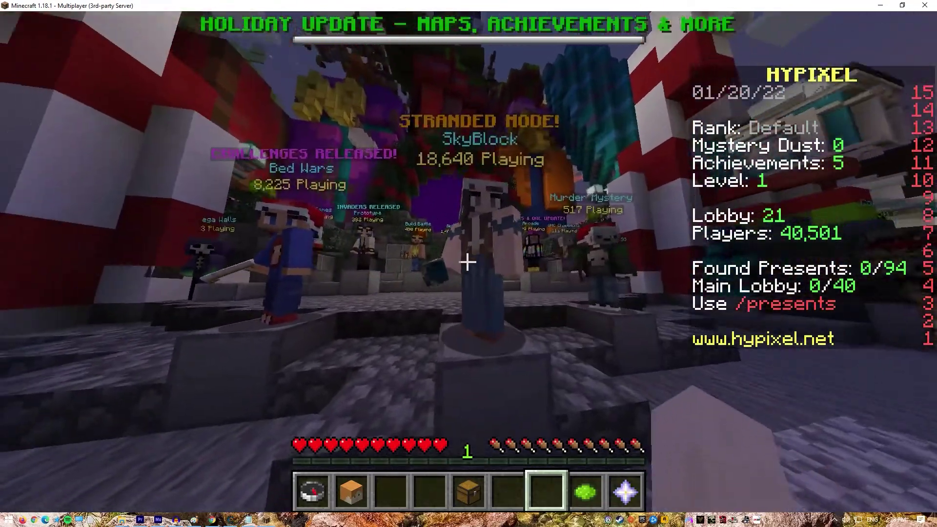
pyautogui.press('w')
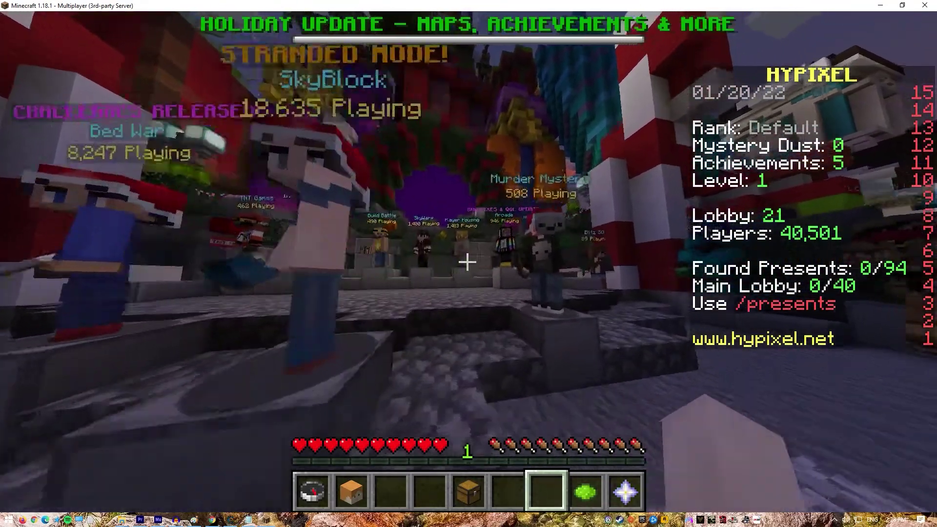
# Step: Walk down the snowy street to the Mystery Vault and open it
pyautogui.press('w')
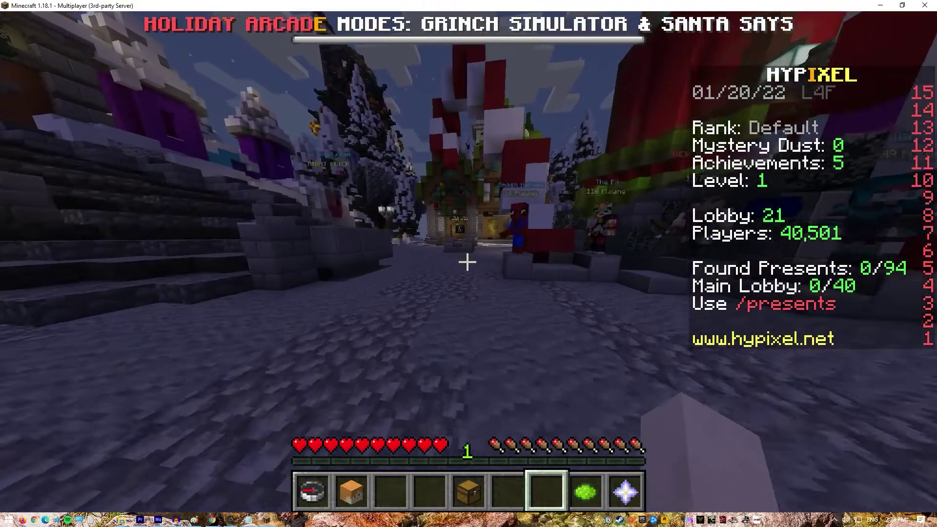
pyautogui.press('w')
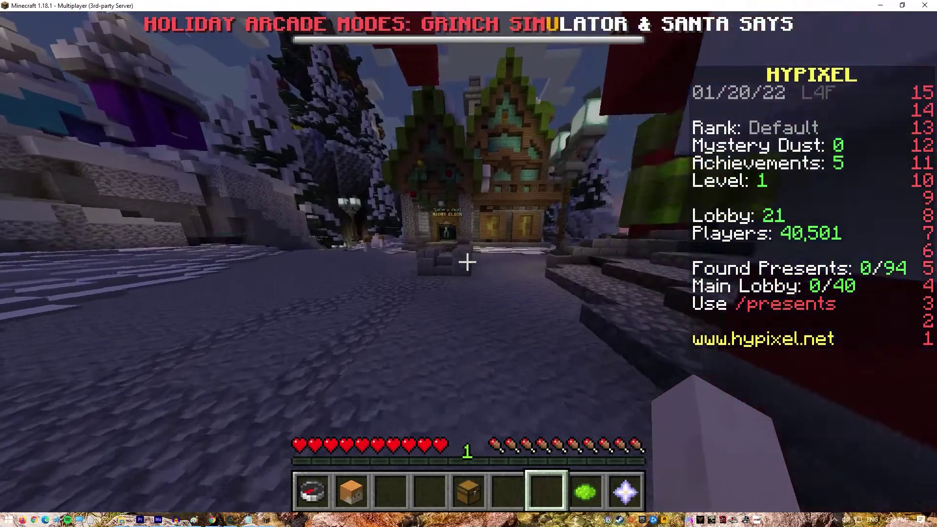
pyautogui.press('w')
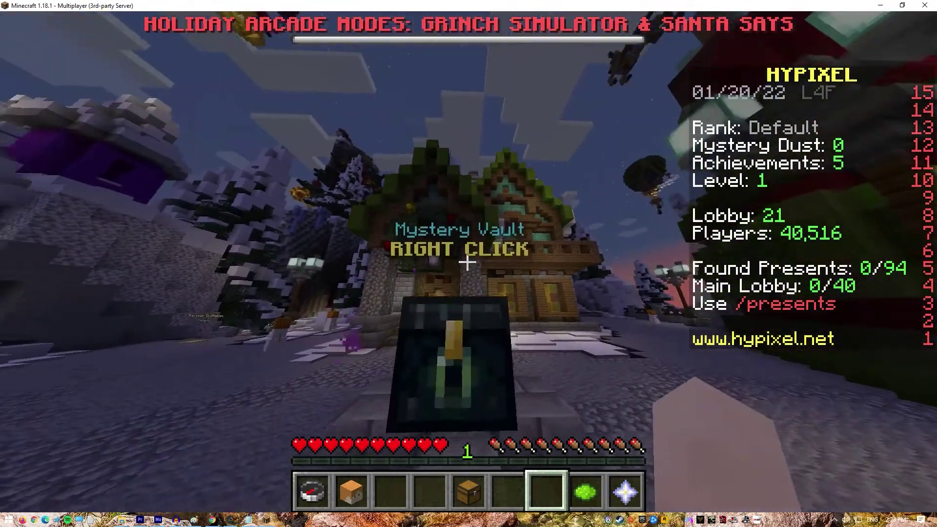
pyautogui.press('w')
pyautogui.rightClick(468, 263)
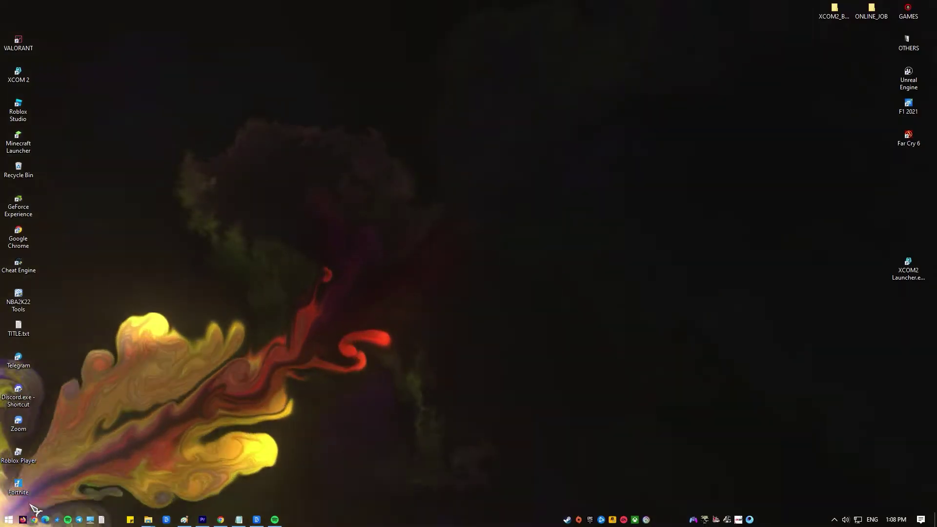
# Step: Restart the computer from the Start menu's power options
pyautogui.click(9, 520)
pyautogui.click(12, 501)
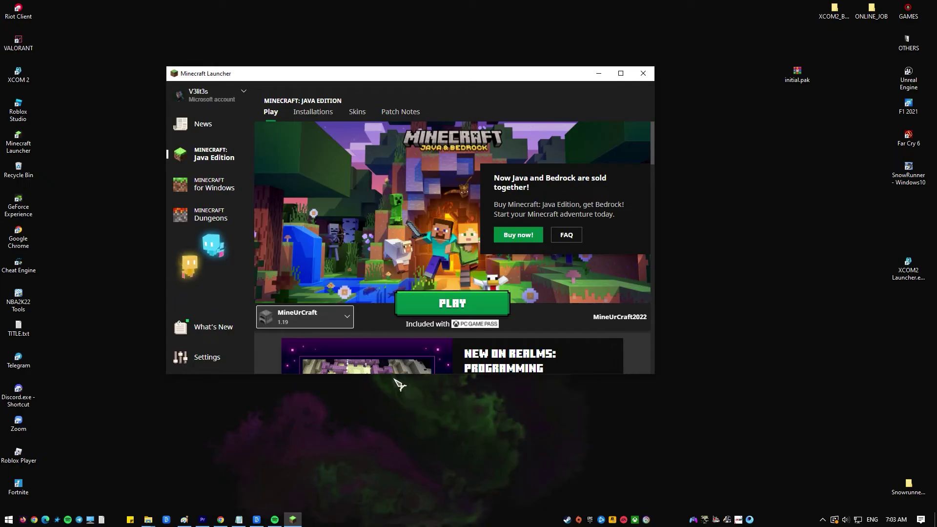
# Step: Show the Java Edition patch notes and scroll through versions 1.19.2 back to 1.16.5
pyautogui.click(408, 113)
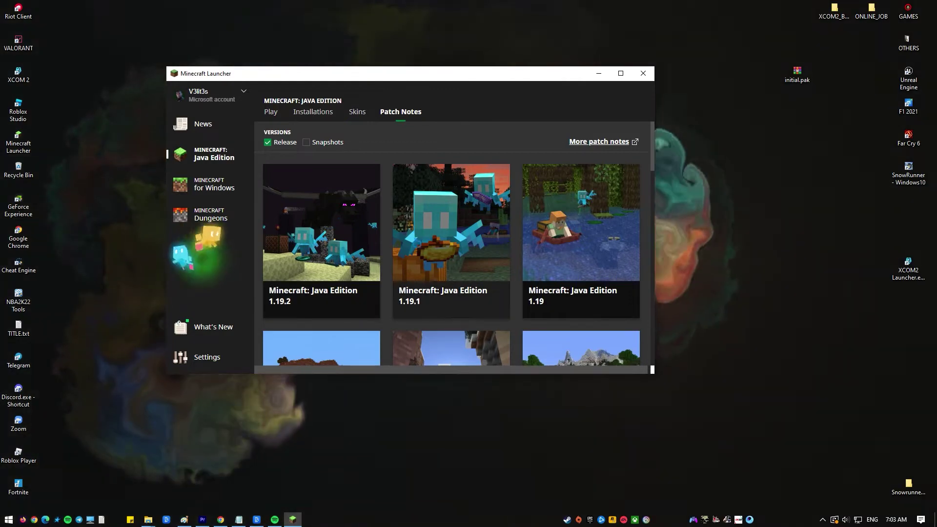
pyautogui.scroll(-1, 325, 289)
pyautogui.scroll(-1, 324, 289)
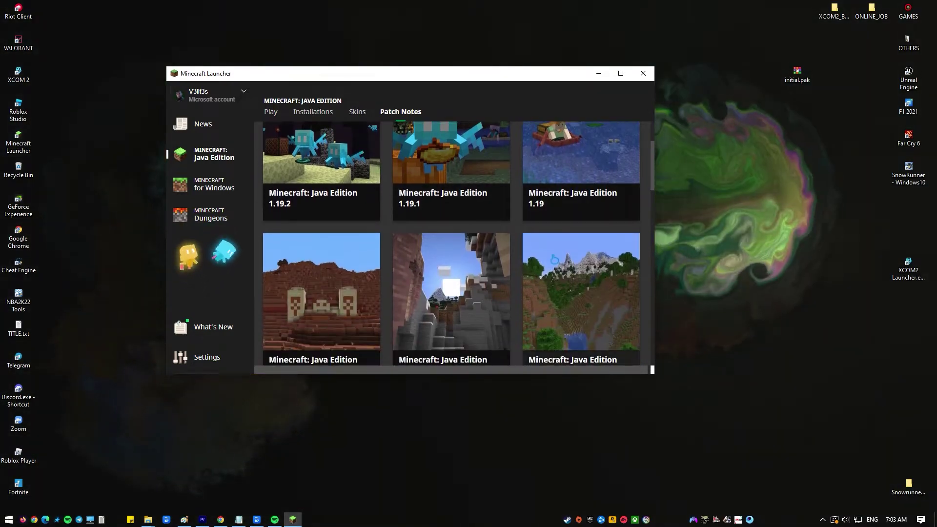
pyautogui.scroll(-1, 324, 289)
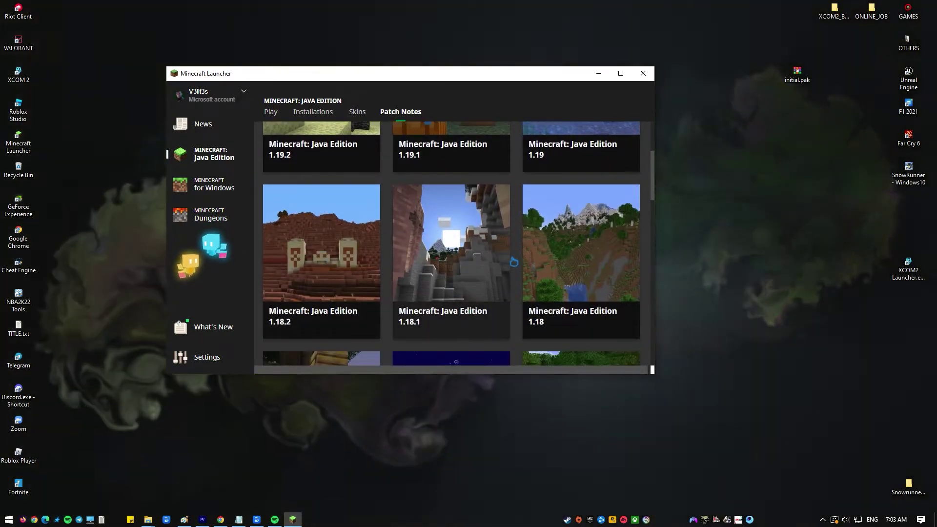
pyautogui.scroll(3, 442, 267)
pyautogui.scroll(-2, 498, 293)
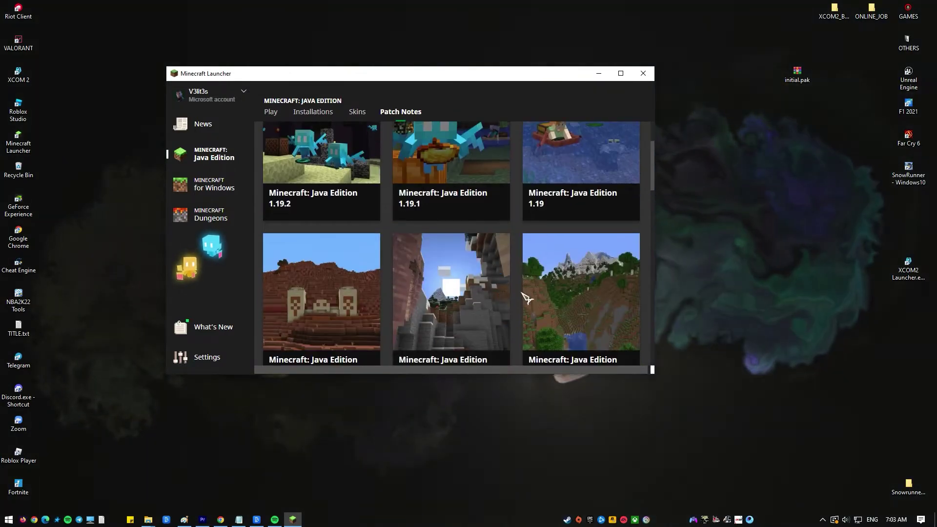
pyautogui.scroll(-5, 577, 304)
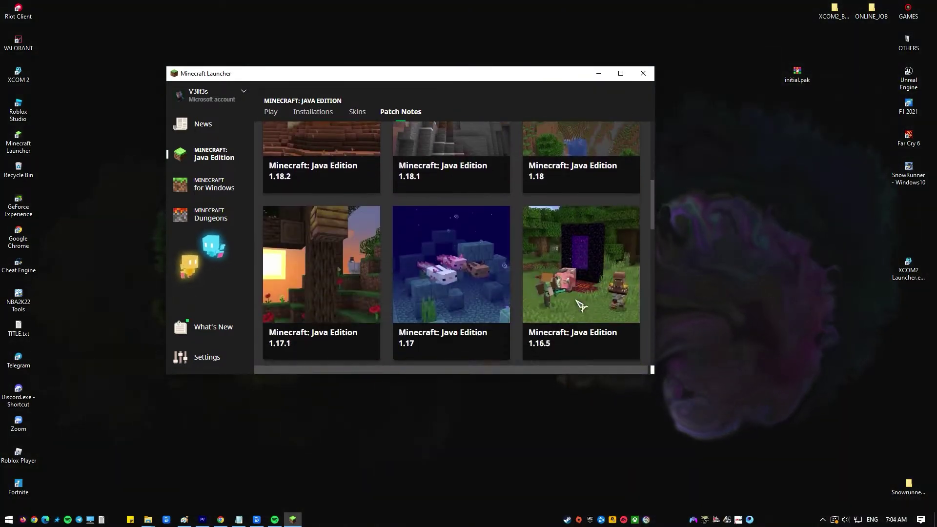
pyautogui.scroll(-6, 576, 304)
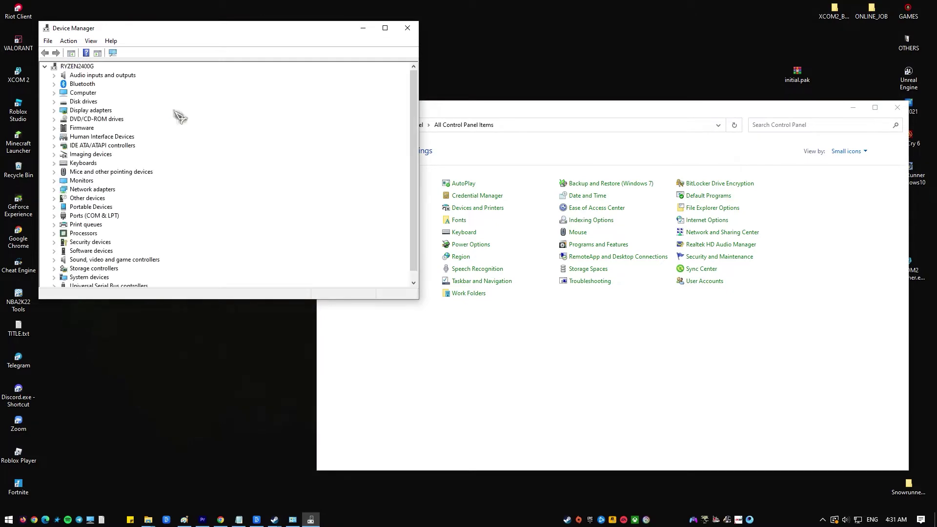
# Step: Search automatically for an updated NVIDIA GeForce GTX 1050 Ti driver under Display adapters
pyautogui.click(54, 111)
pyautogui.rightClick(136, 125)
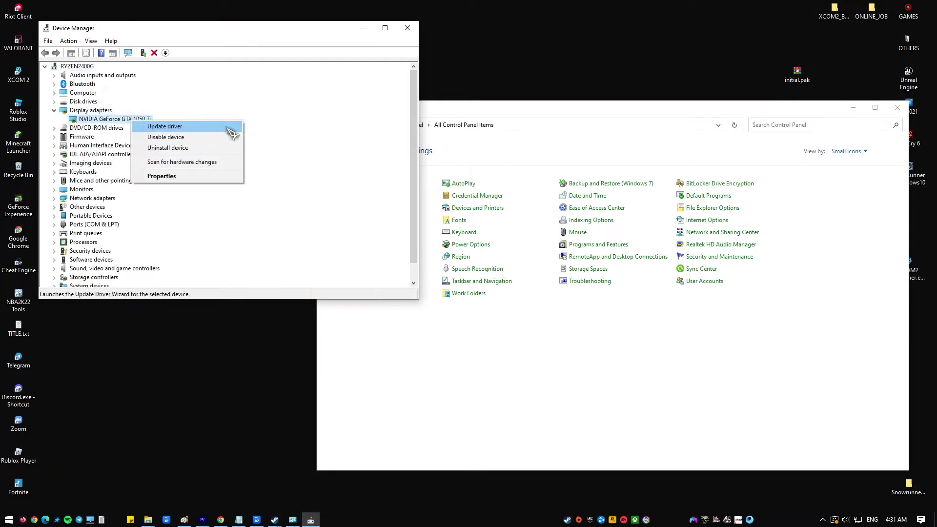
pyautogui.click(213, 127)
pyautogui.click(209, 140)
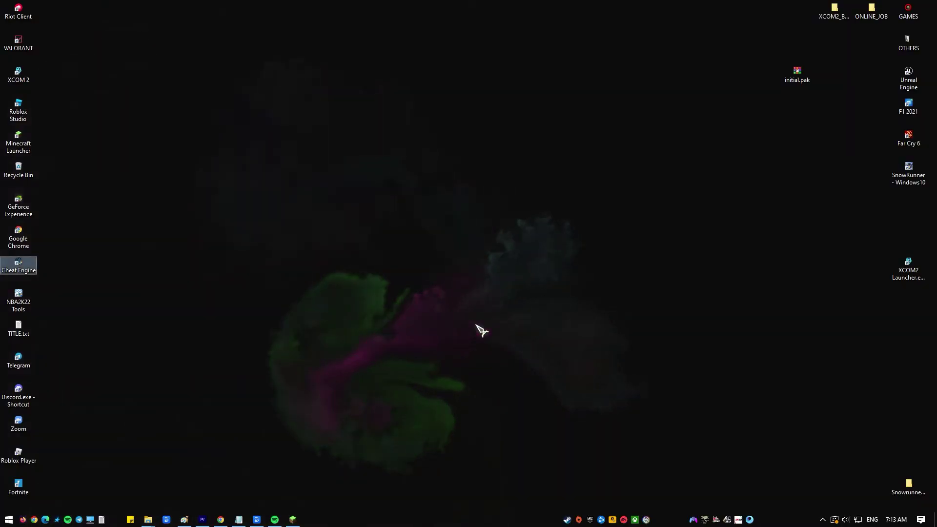
# Step: Launch Control Panel and keep its items listed as large icons
pyautogui.press('super+r')
pyautogui.press('Return')
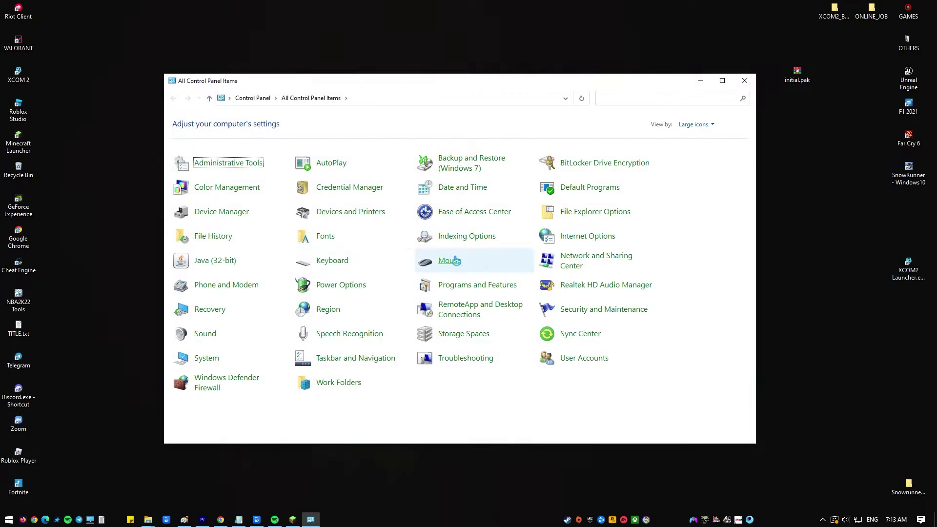
pyautogui.click(222, 387)
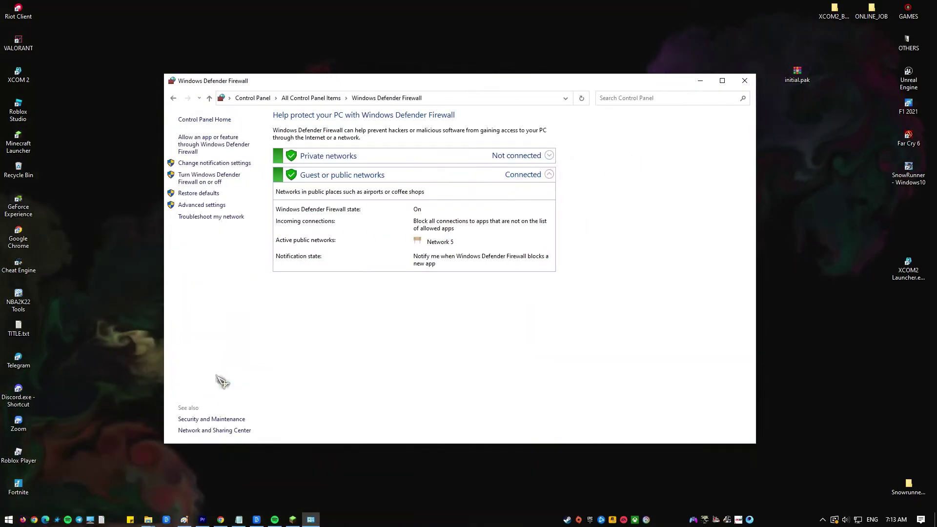
pyautogui.hotkey('alt', 'Left')
pyautogui.click(695, 124)
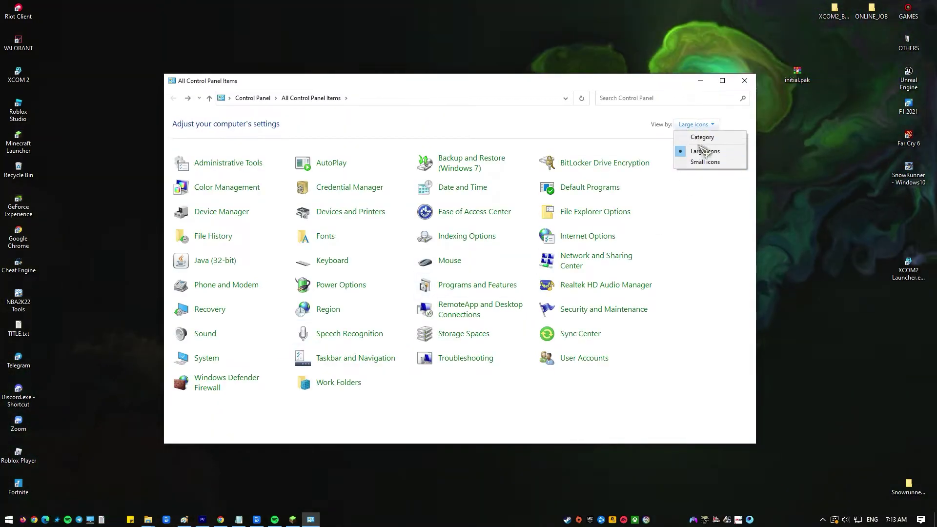
pyautogui.click(704, 149)
# Step: Go to Windows Defender Firewall's turn on or off settings
pyautogui.click(230, 386)
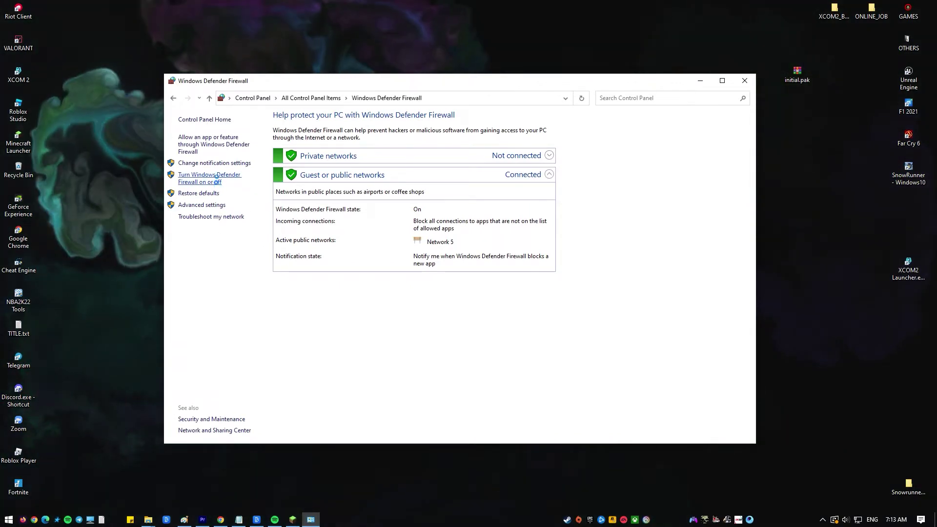
pyautogui.click(217, 181)
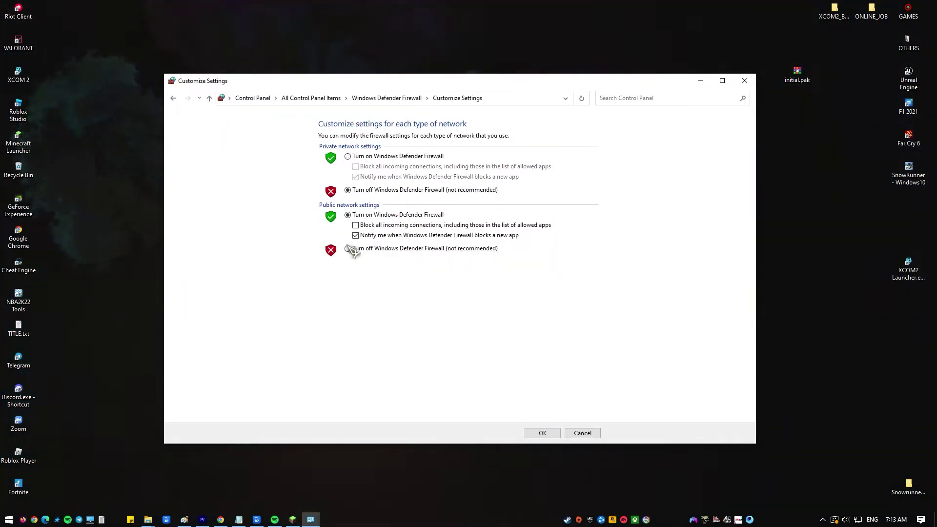
pyautogui.hotkey('alt', 'space')
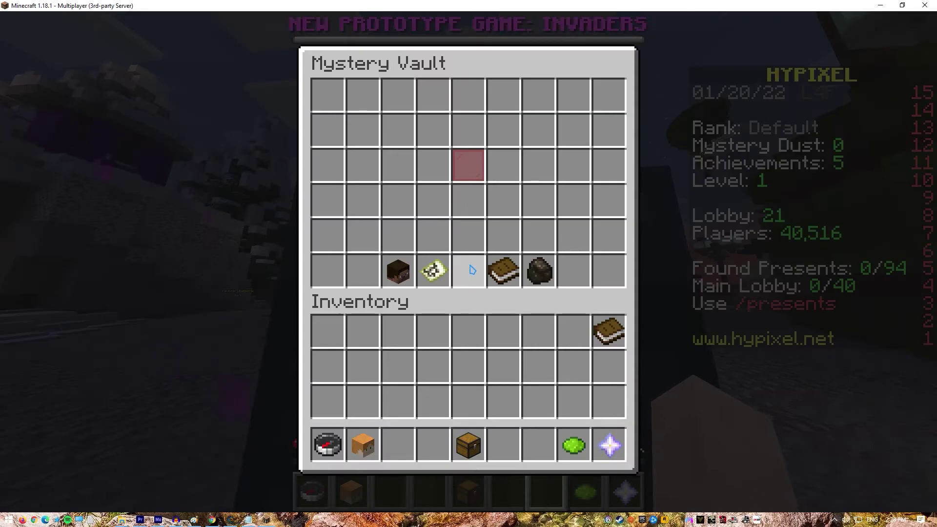
# Step: Close the Mystery Vault with Esc and walk forward through the lobby
pyautogui.press('Escape')
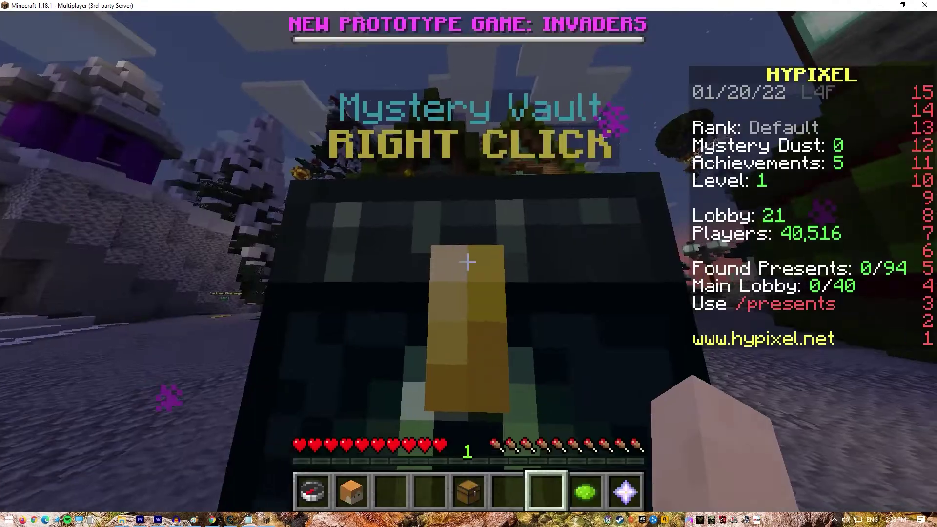
pyautogui.press('w')
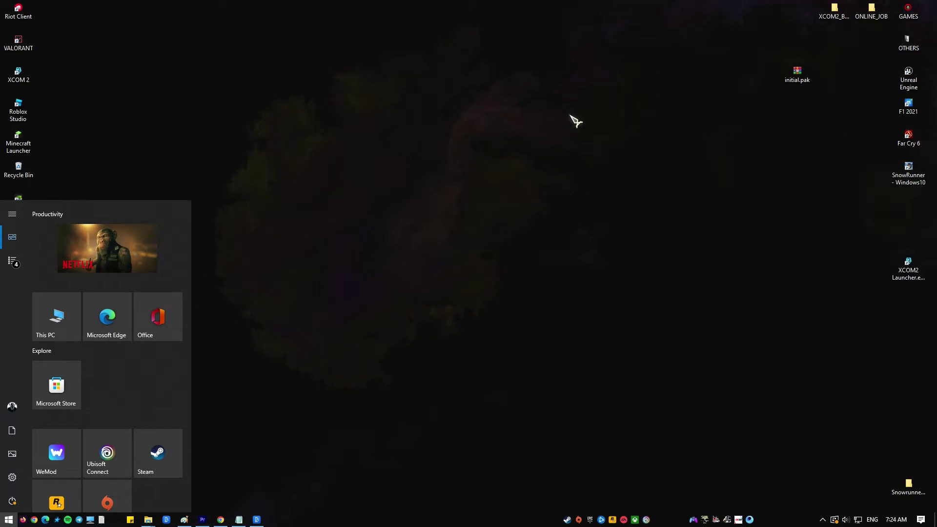
# Step: Search 'apps' to reach the Apps & features settings page
pyautogui.write('apps')
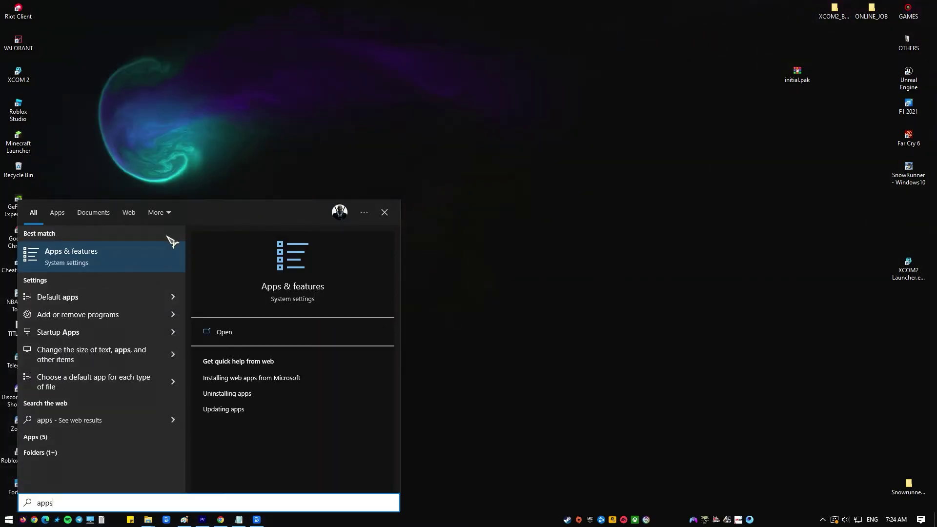
pyautogui.press('Return')
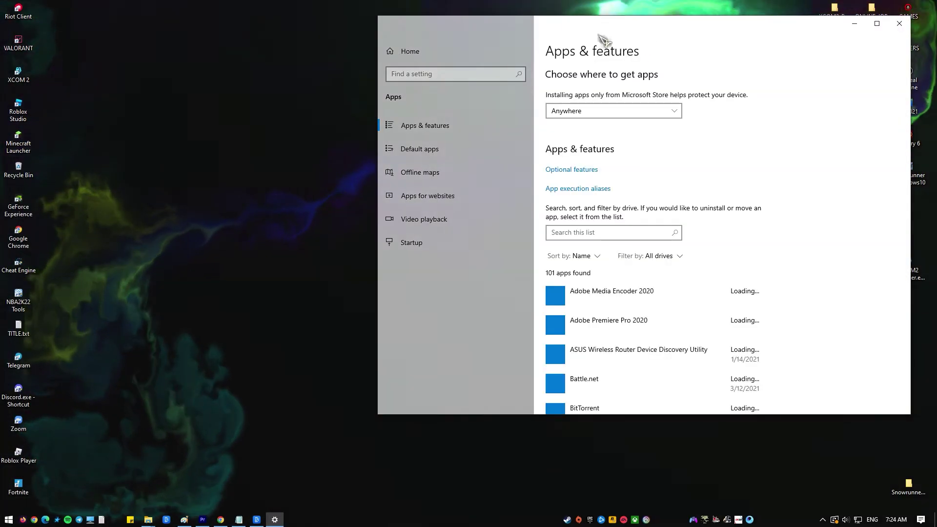
pyautogui.moveTo(534, 29); pyautogui.dragTo(305, 36)
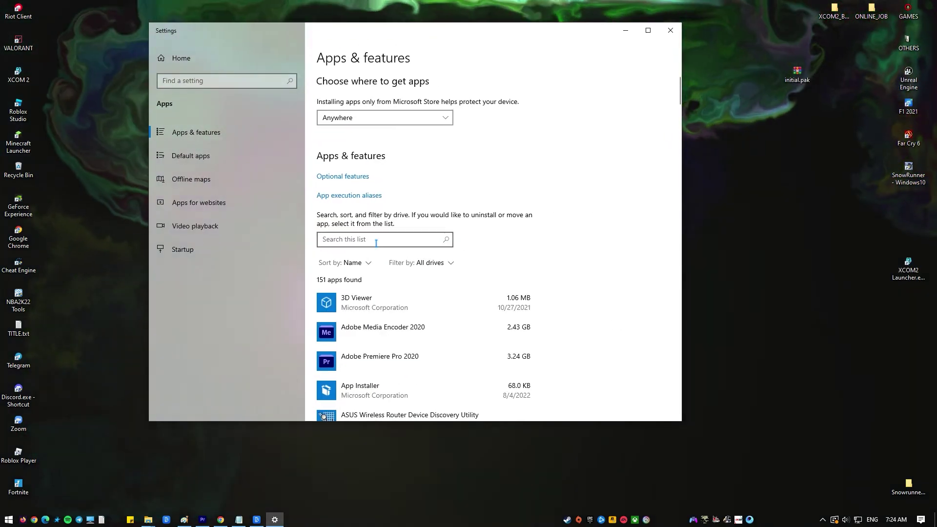
# Step: Filter apps for 'mine' and start a Reset from Minecraft Launcher's advanced options
pyautogui.click(377, 240)
pyautogui.write('mine')
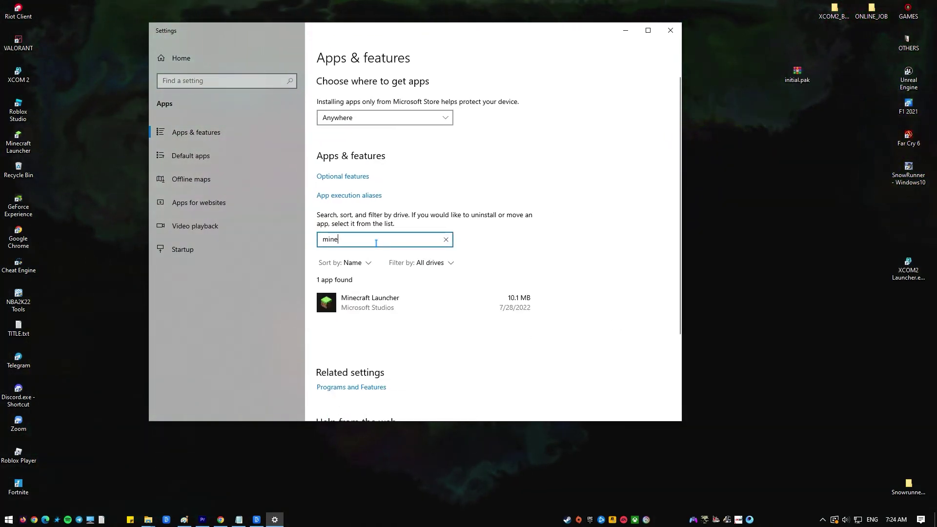
pyautogui.click(416, 301)
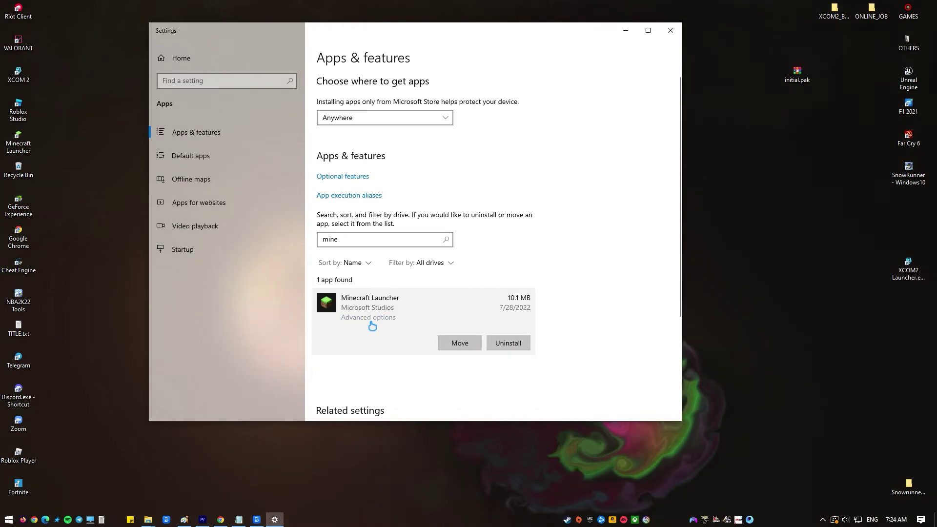
pyautogui.click(371, 317)
pyautogui.scroll(-6, 405, 337)
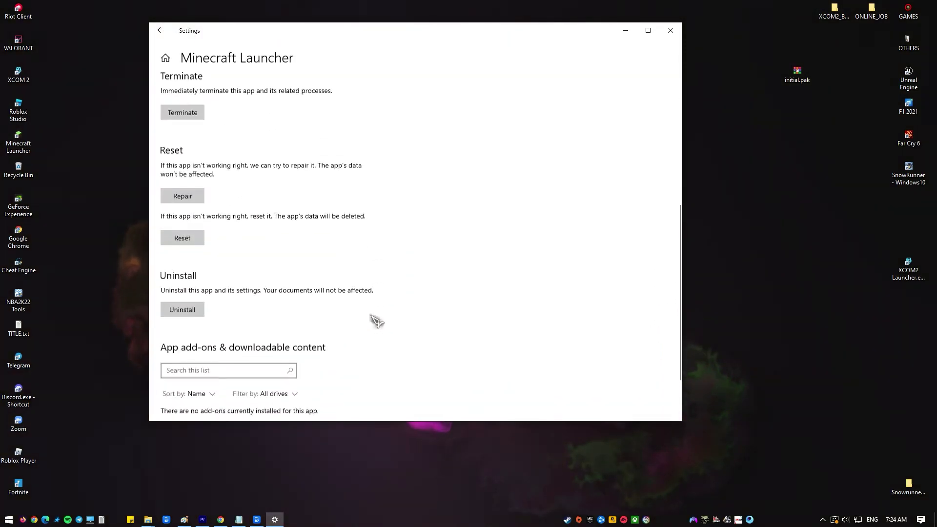
pyautogui.scroll(2, 247, 209)
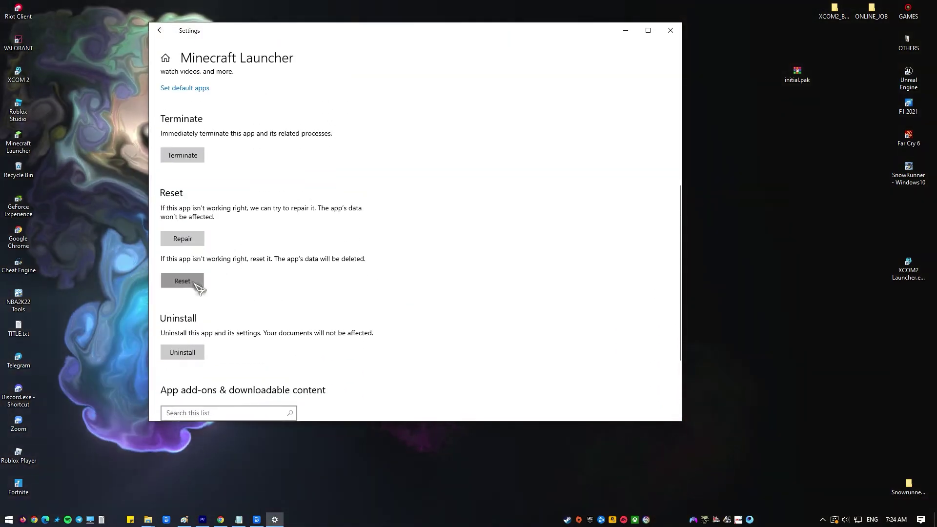
pyautogui.click(180, 283)
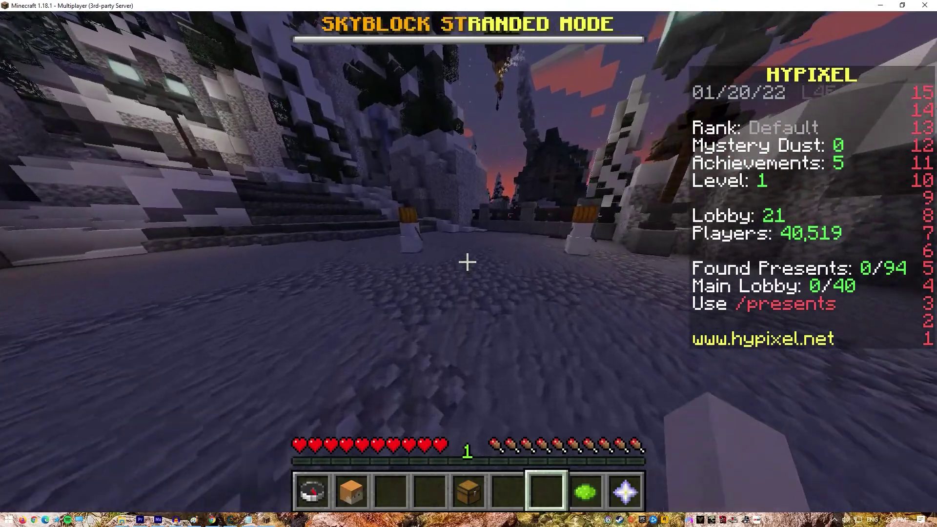
# Step: Walk through the stone corridor and courtyard to collect the present in the dark gap
pyautogui.press('w')
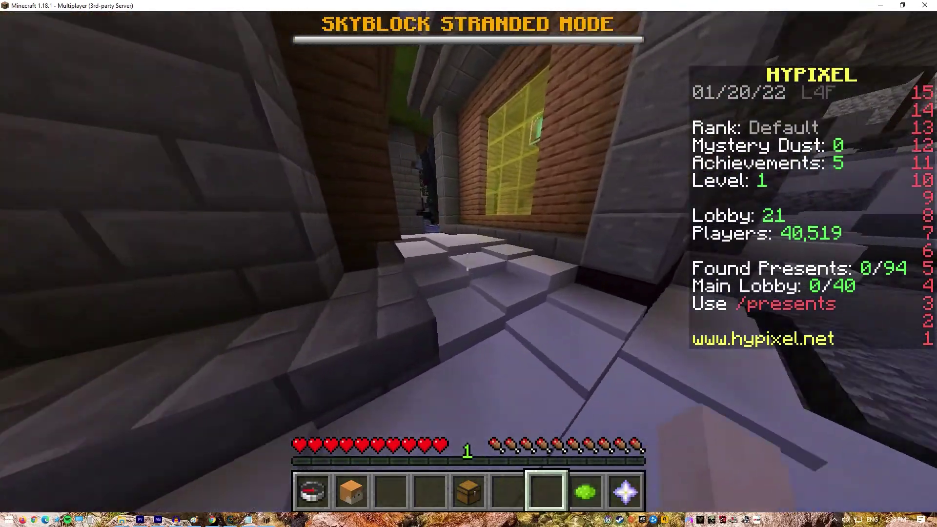
pyautogui.press('w')
pyautogui.press('w')
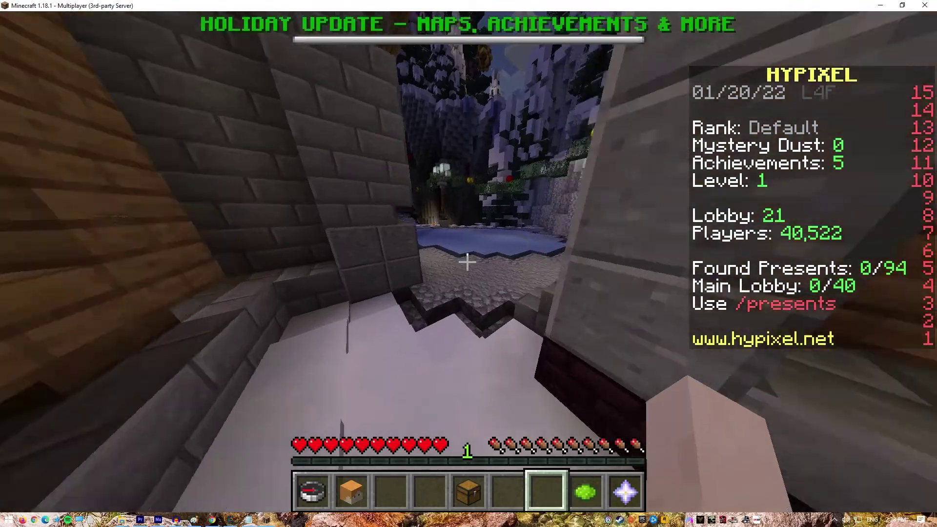
pyautogui.press('w')
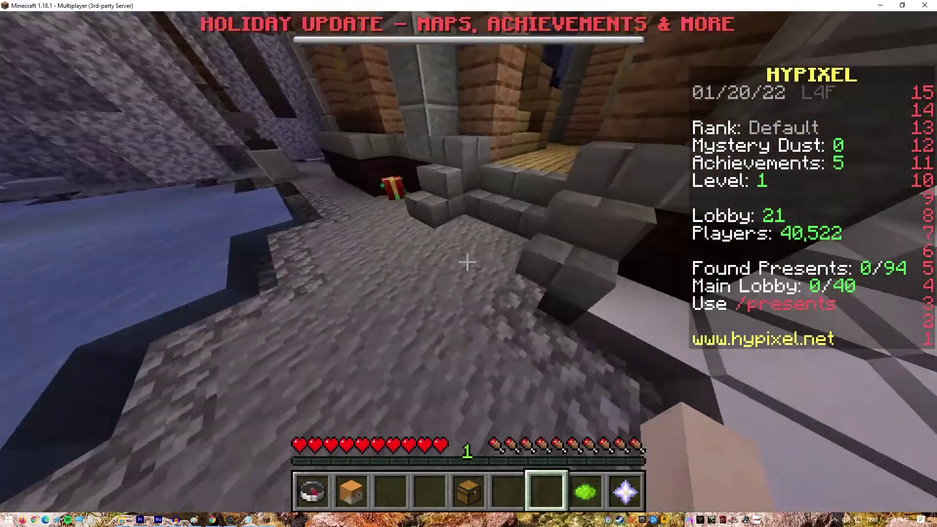
pyautogui.press('w')
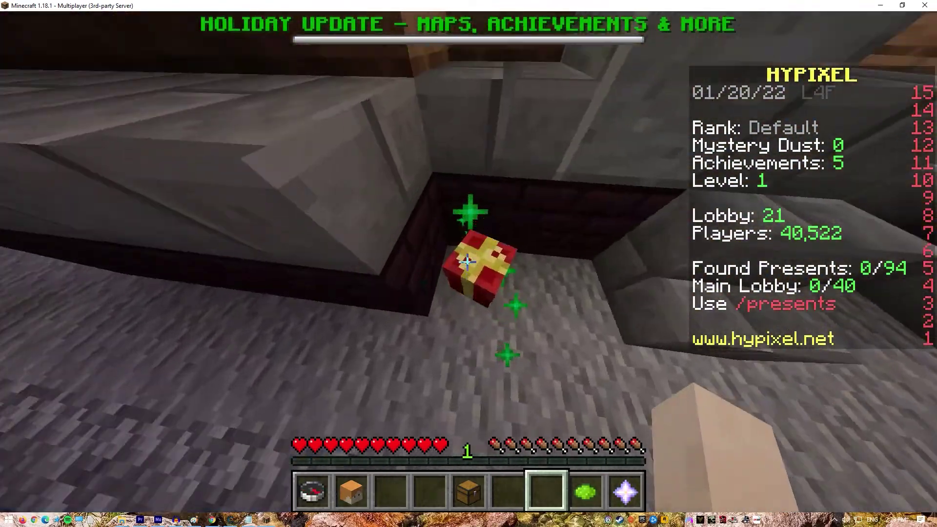
pyautogui.press('w')
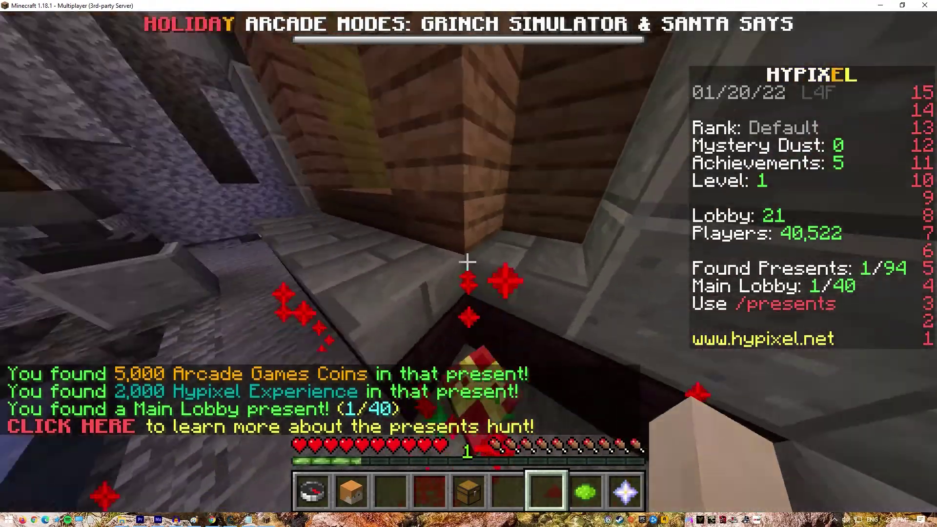
# Step: Walk along the icy street toward the snowy steps and the snowman
pyautogui.press('w')
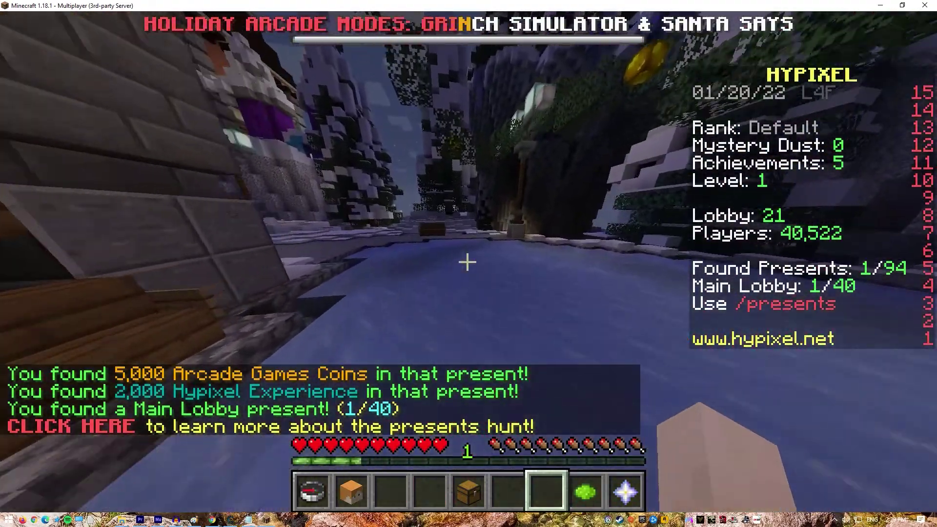
pyautogui.press('w')
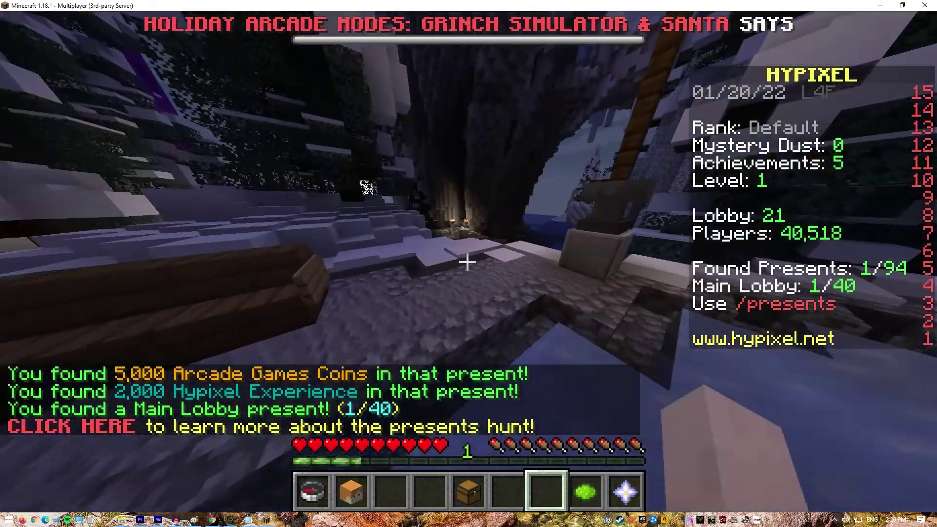
pyautogui.press('w')
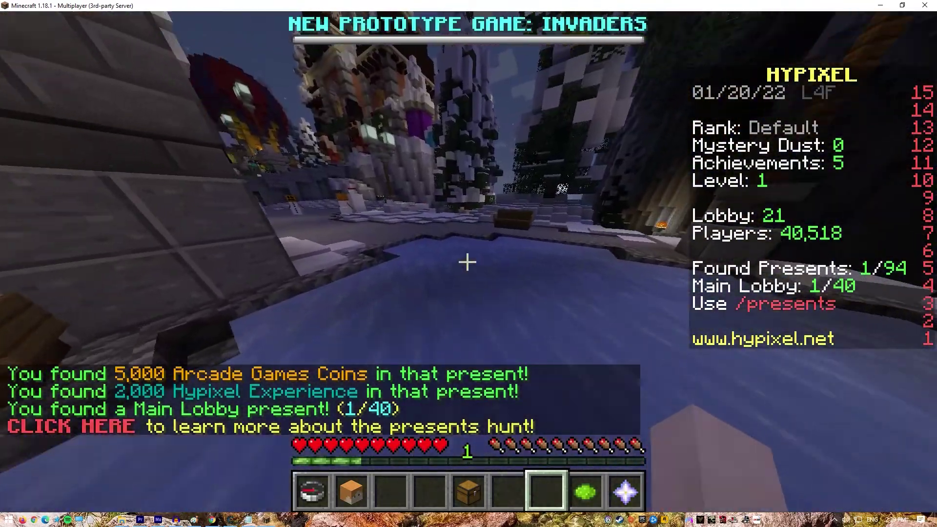
pyautogui.press('w')
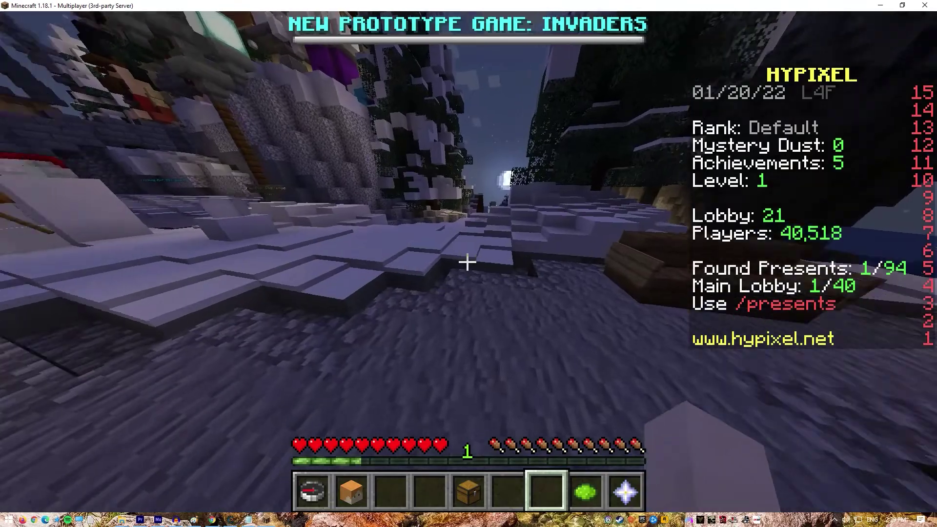
pyautogui.press('w')
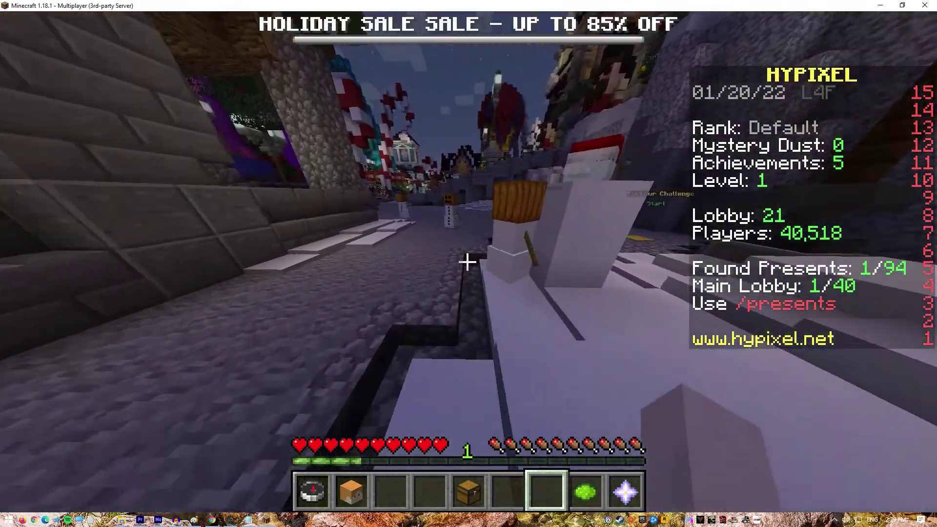